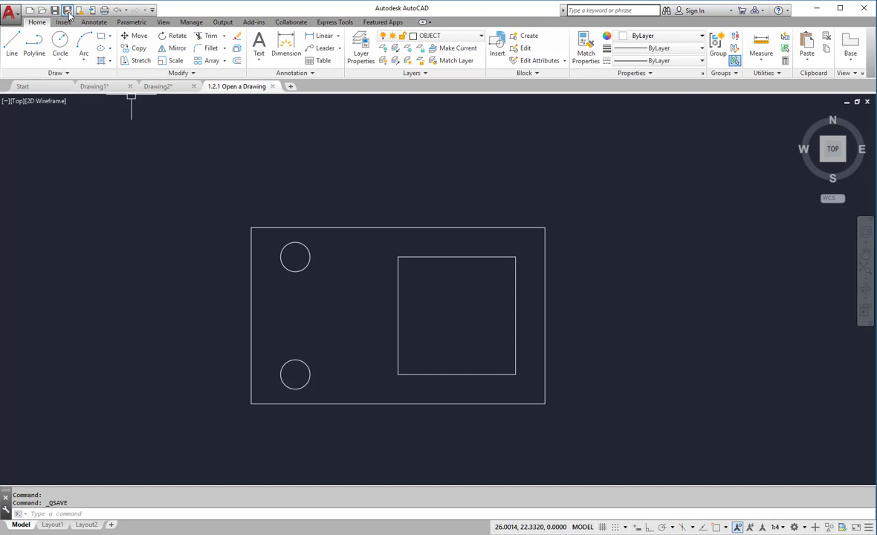
# Step: Save the open drawing under the new file name "Save a Drawing.dwg" in the AutoCAD 2019 folder
pyautogui.click(67, 11)
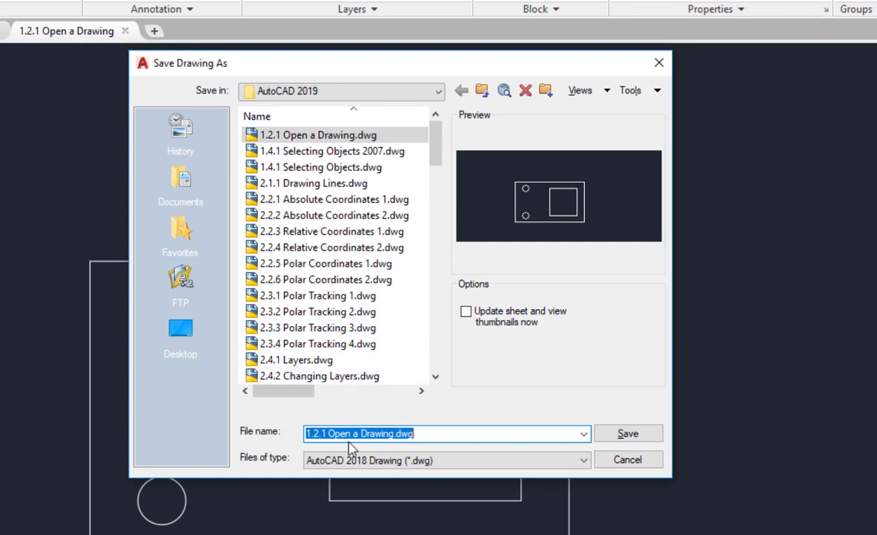
pyautogui.click(350, 434)
pyautogui.press('Delete')
pyautogui.press('Delete')
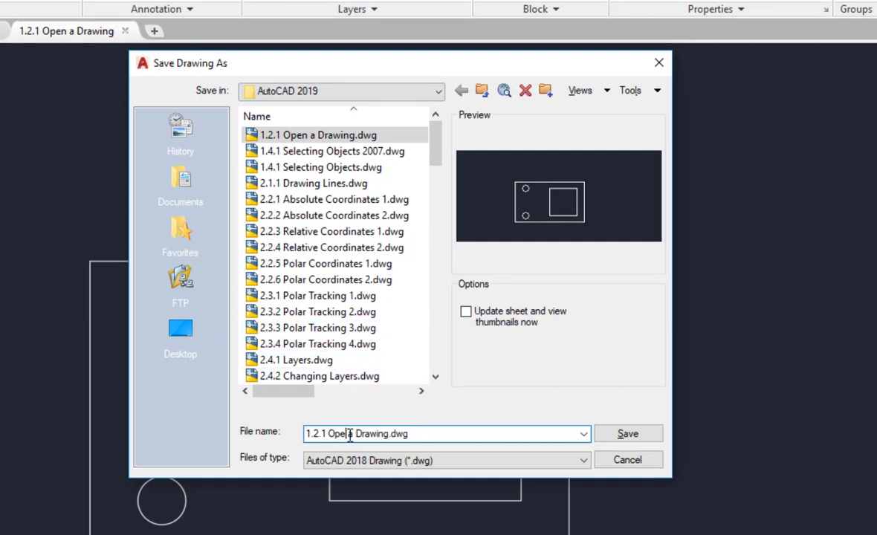
pyautogui.press('BackSpace')
pyautogui.press('BackSpace')
pyautogui.press('BackSpace')
pyautogui.press('BackSpace')
pyautogui.press('BackSpace')
pyautogui.press('BackSpace')
pyautogui.press('BackSpace')
pyautogui.press('BackSpace')
pyautogui.press('BackSpace')
pyautogui.write('Save')
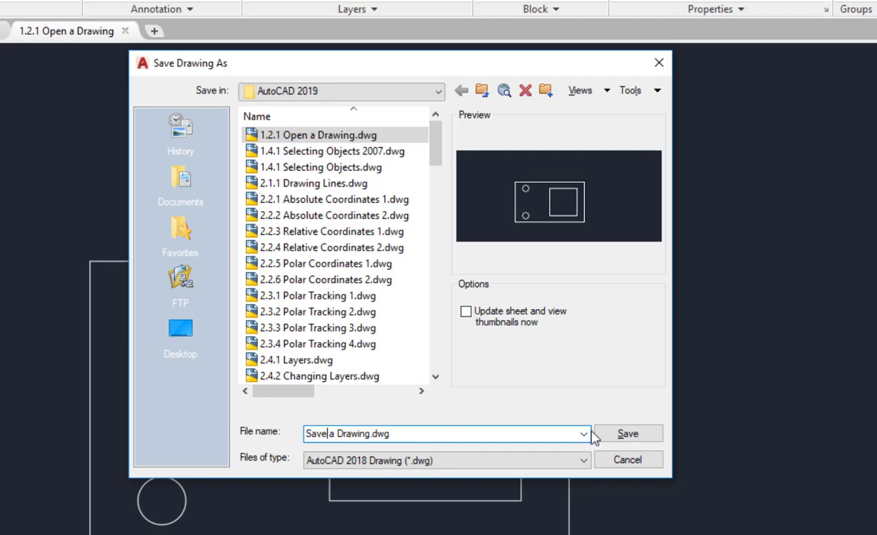
pyautogui.click(625, 436)
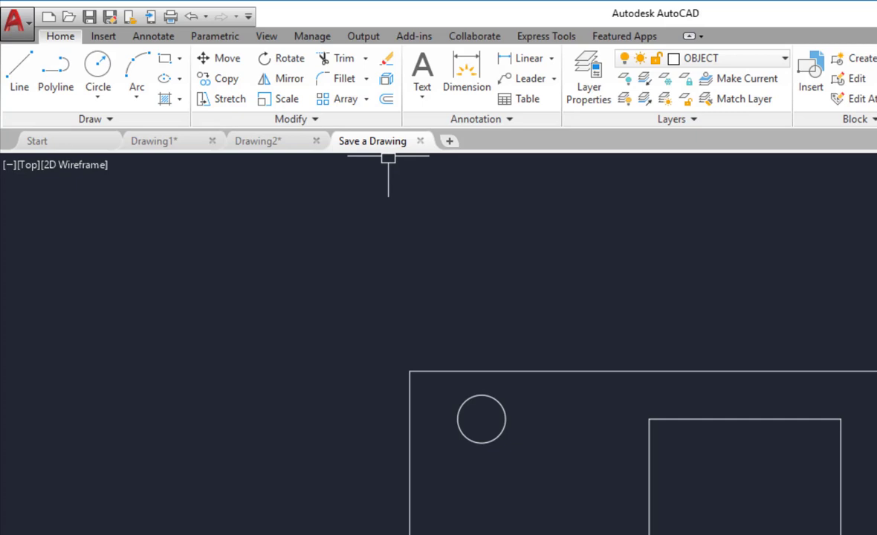
# Step: Save a copy of the drawing as "Save a Drawing 2013" in the AutoCAD 2013/LT2013 Drawing format
pyautogui.click(110, 20)
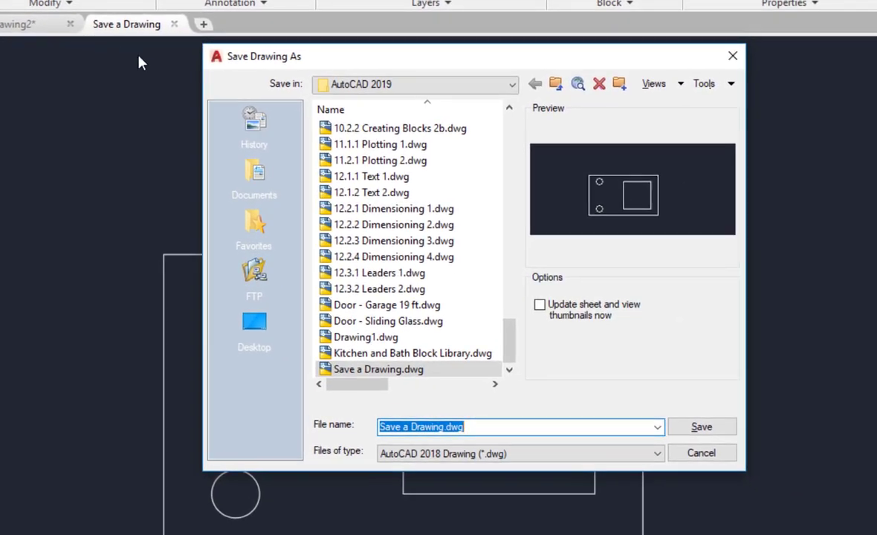
pyautogui.click(559, 455)
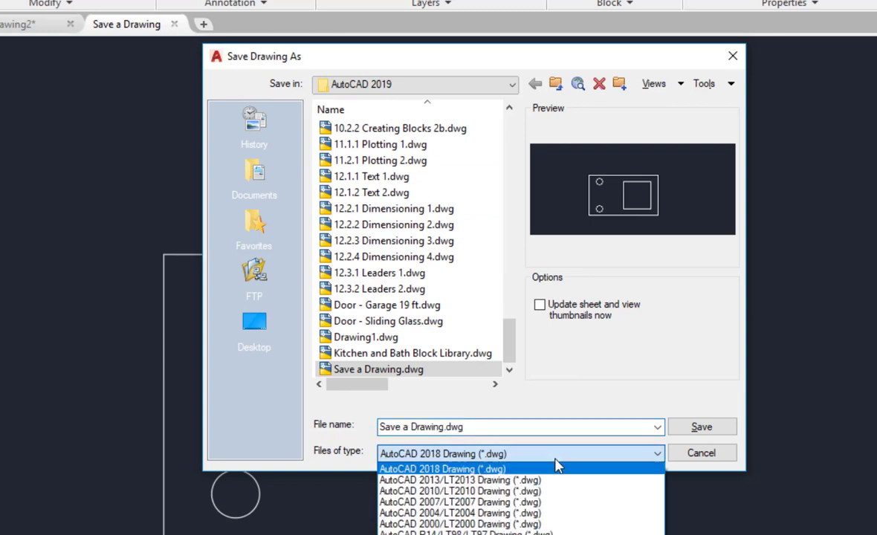
pyautogui.click(491, 483)
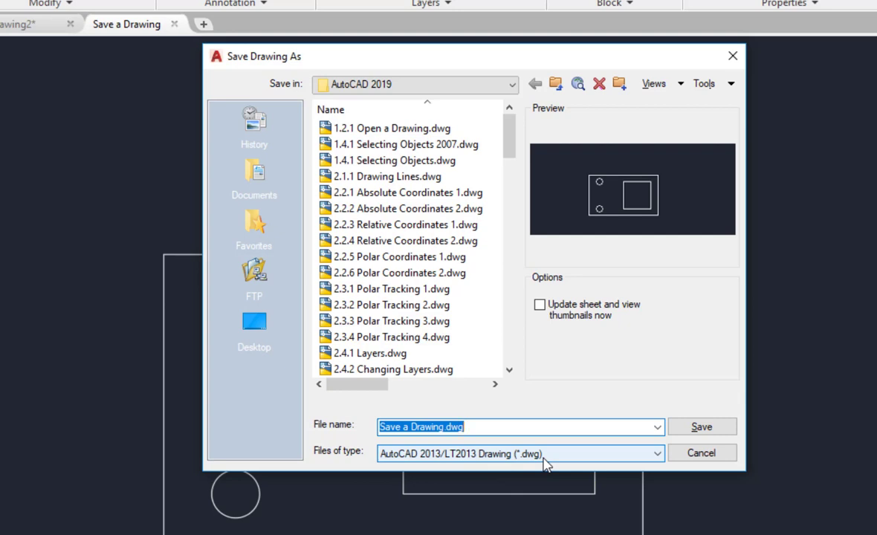
pyautogui.click(444, 427)
pyautogui.write('-2013')
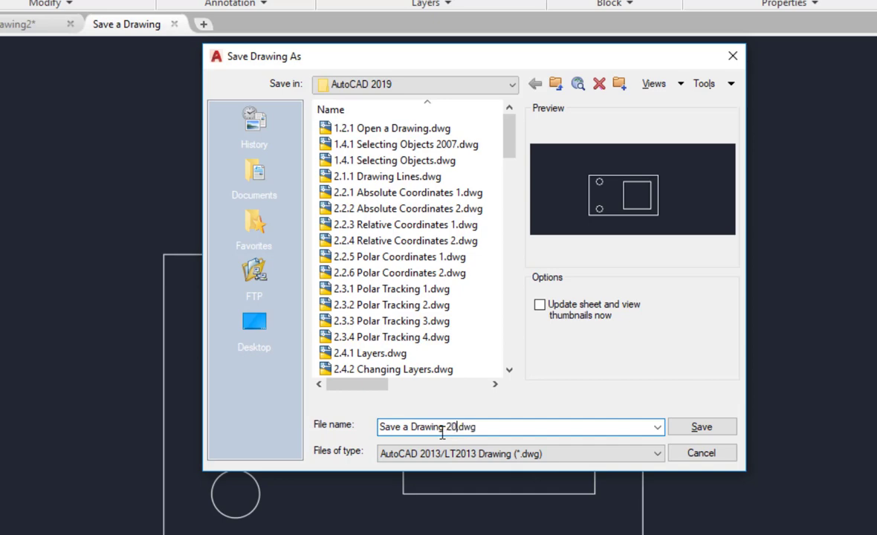
pyautogui.click(701, 428)
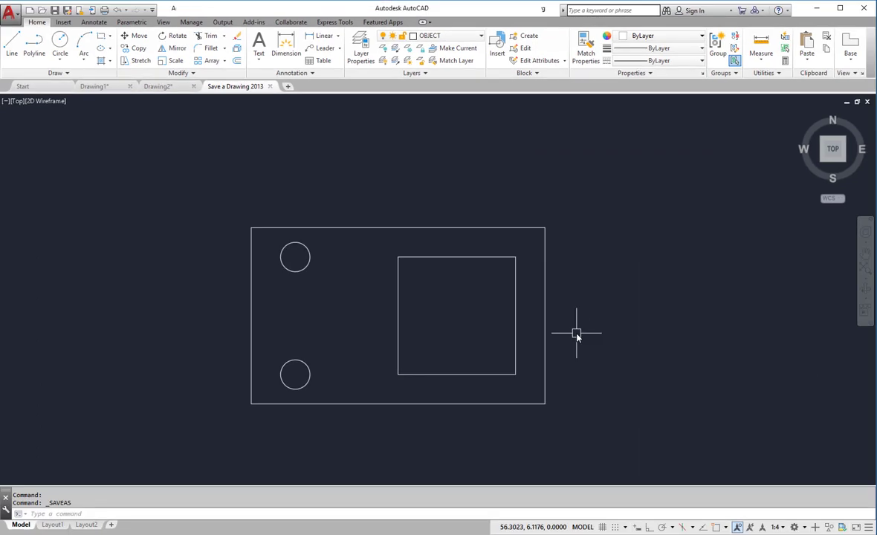
# Step: Create a new blank drawing from a template and save it under the file name "Save As"
pyautogui.click(30, 11)
pyautogui.doubleClick(428, 225)
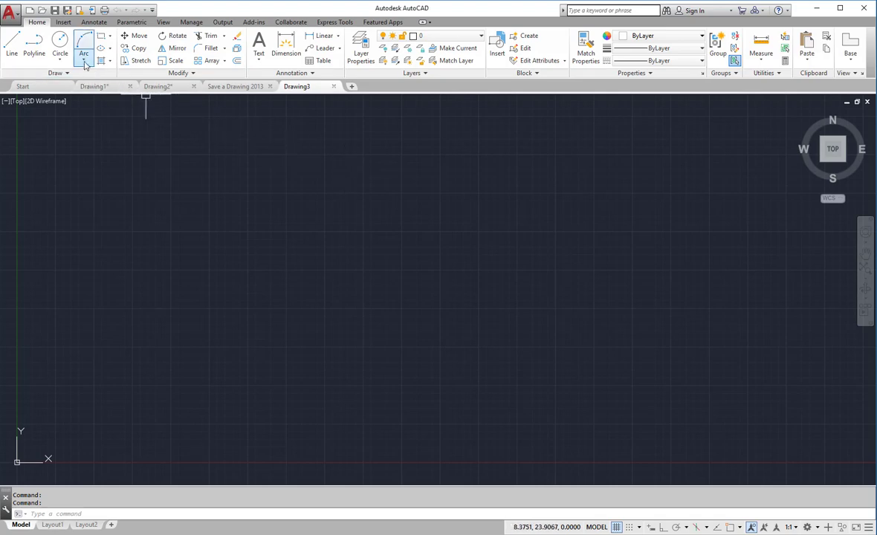
pyautogui.click(54, 11)
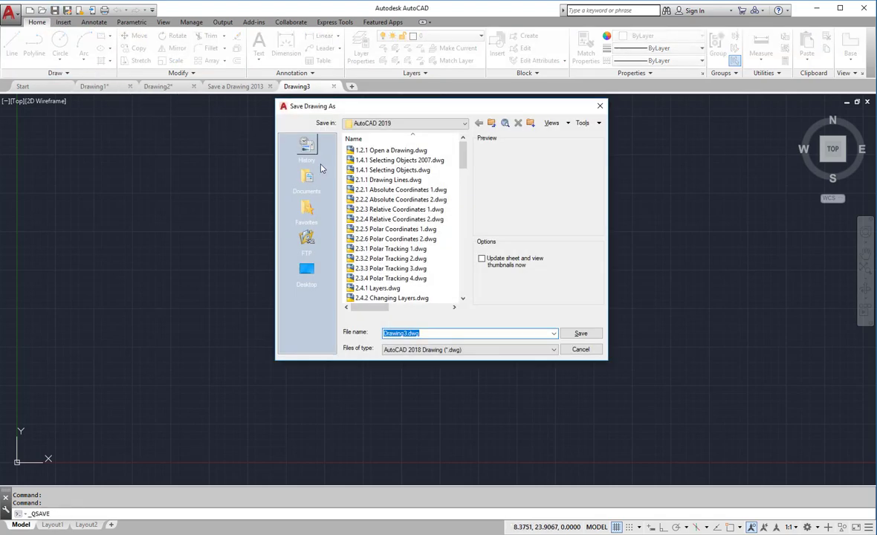
pyautogui.write('S')
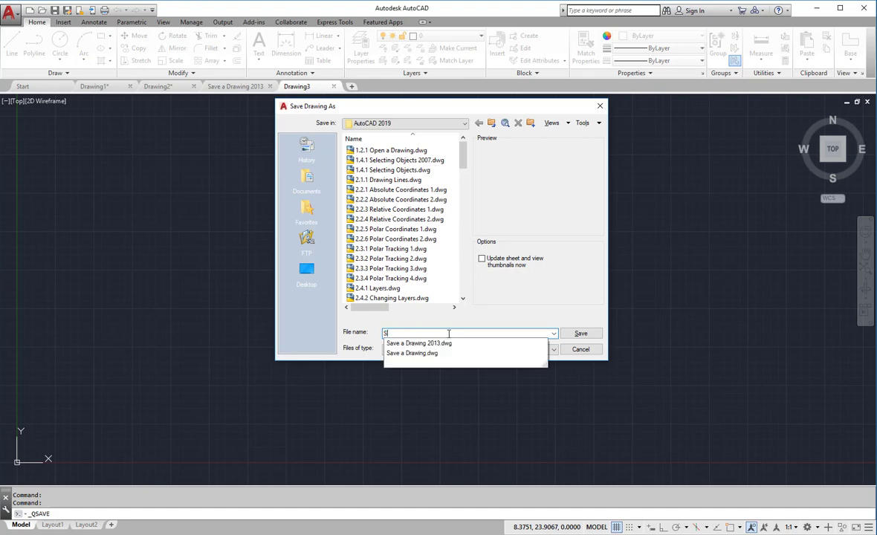
pyautogui.write('ave As')
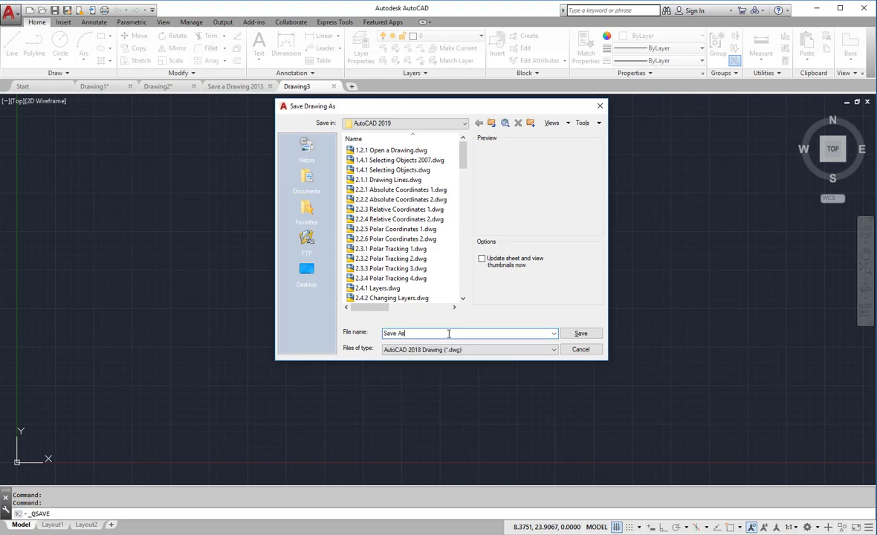
pyautogui.click(580, 334)
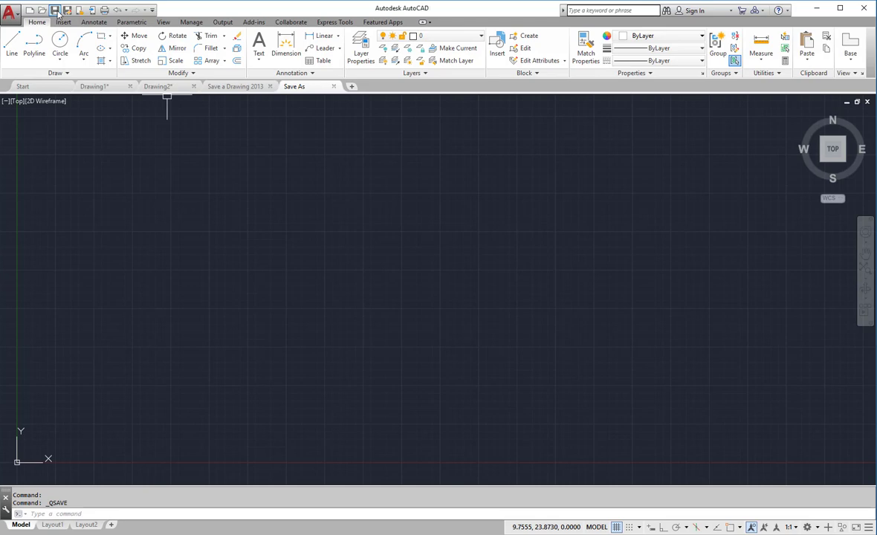
# Step: Open the program options and display the Open and Save settings
pyautogui.rightClick(246, 157)
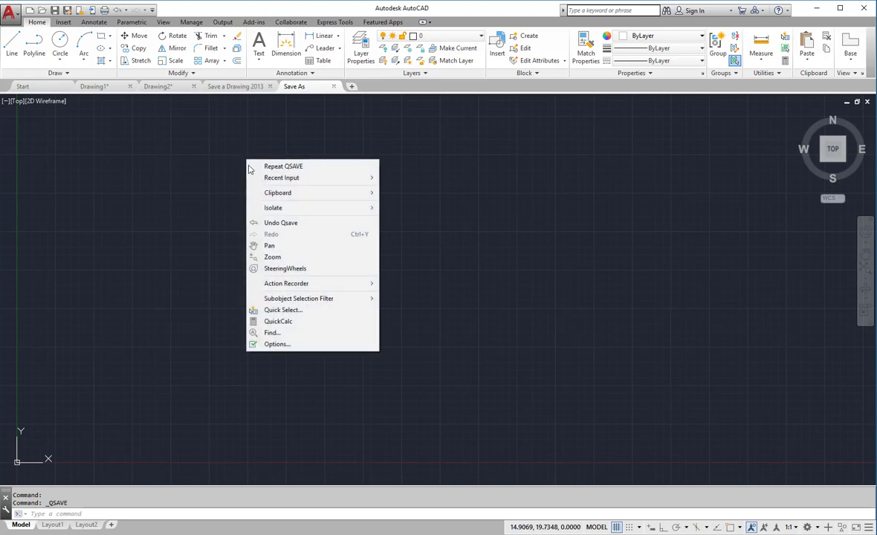
pyautogui.click(305, 345)
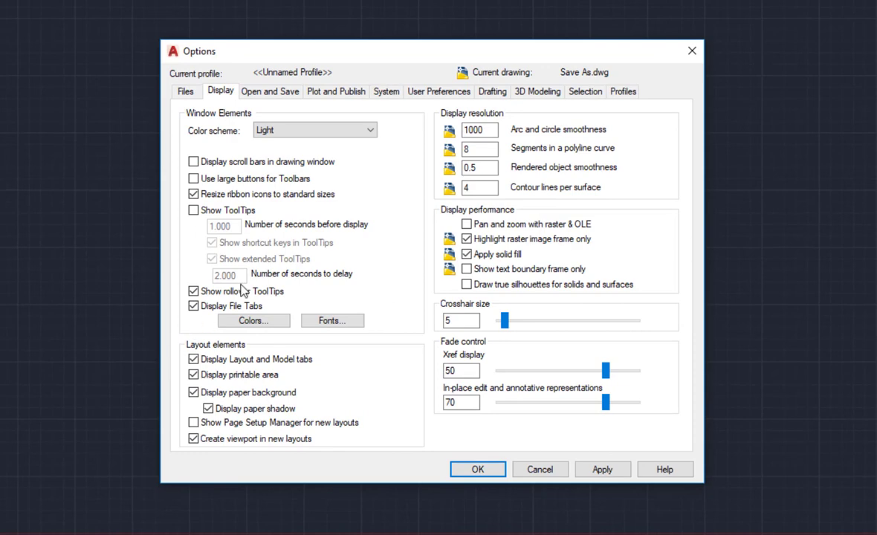
pyautogui.click(275, 93)
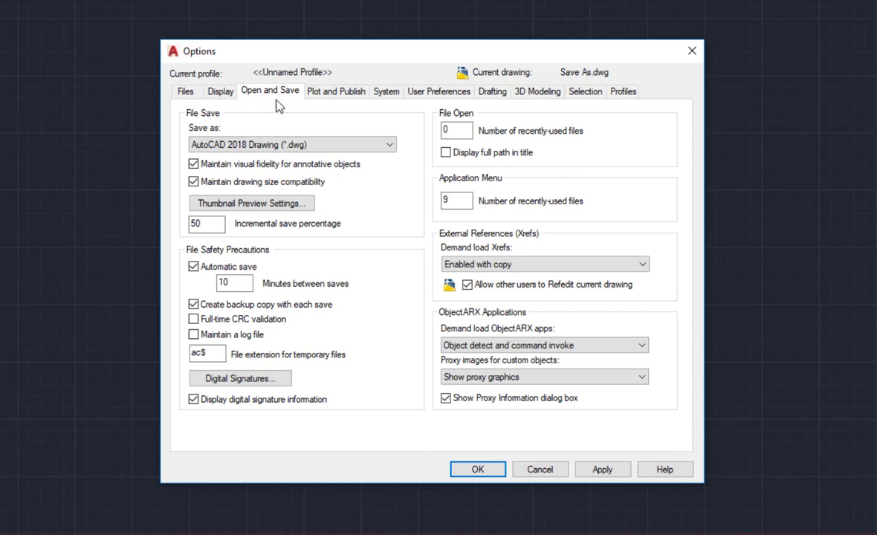